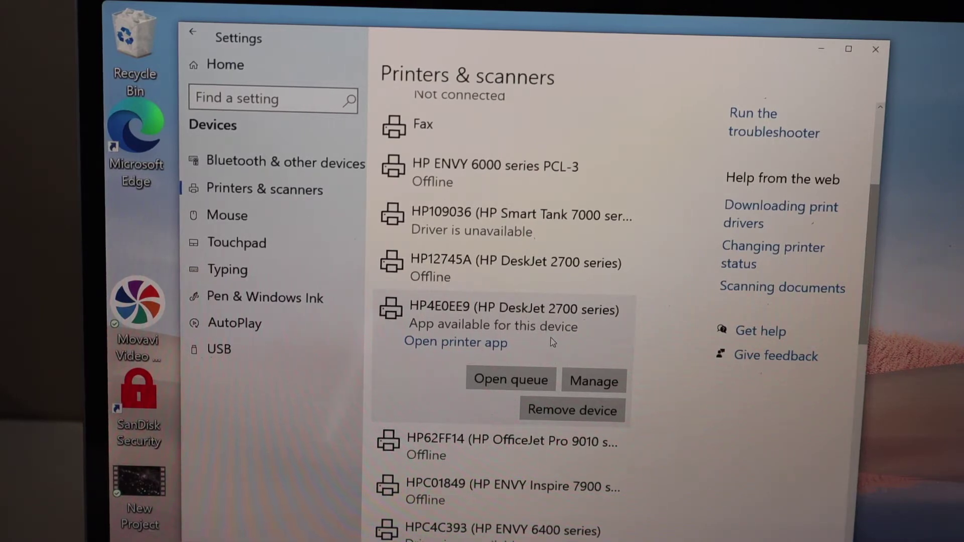
scroll(550, 340, "up", 5)
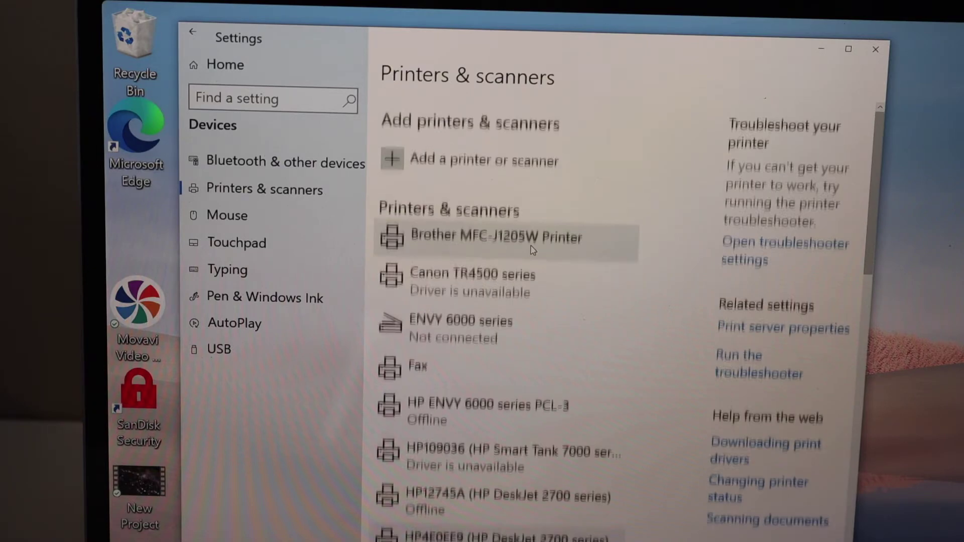
scroll(531, 247, "down", 5)
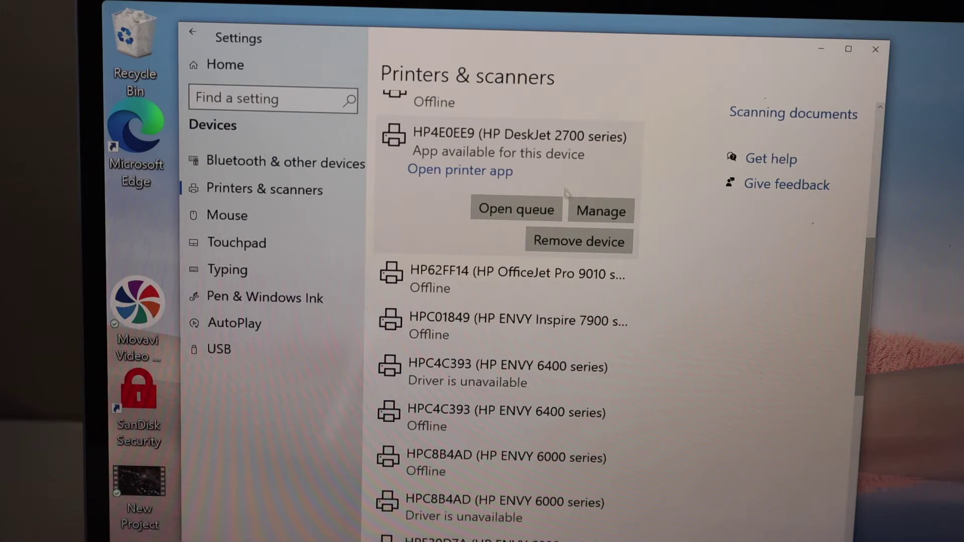
Step: Switch the DeskJet 2700 device page to its Scanner function and open it in Windows Scan
left_click(599, 215)
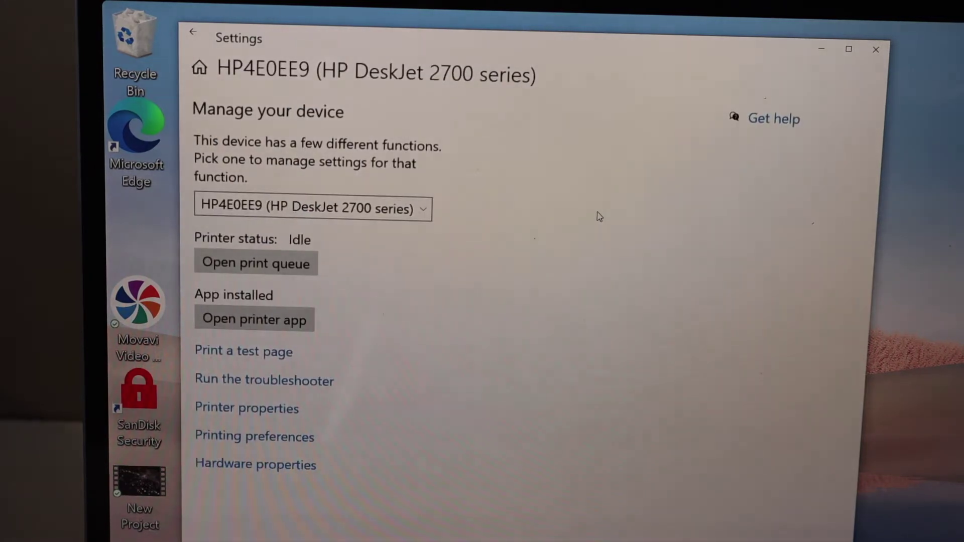
left_click(418, 215)
left_click(308, 237)
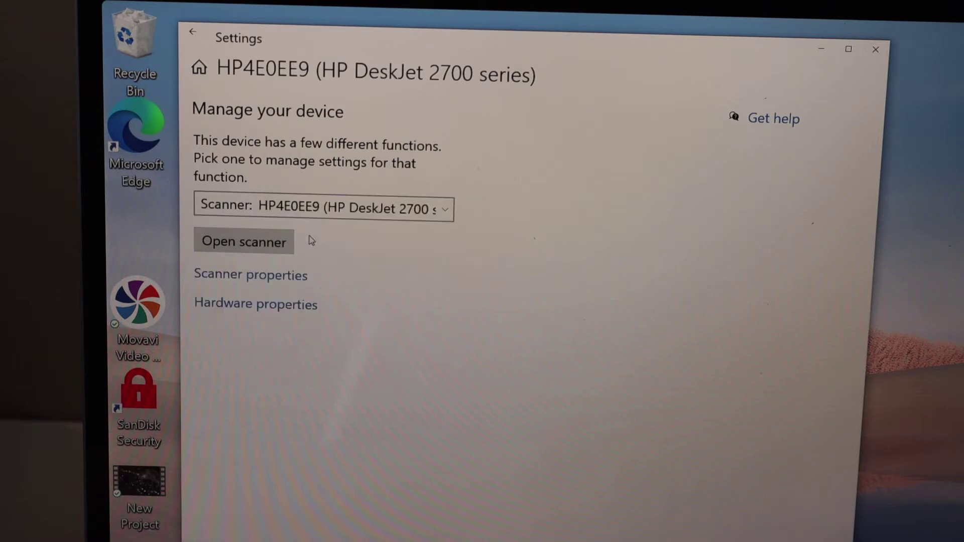
left_click(263, 247)
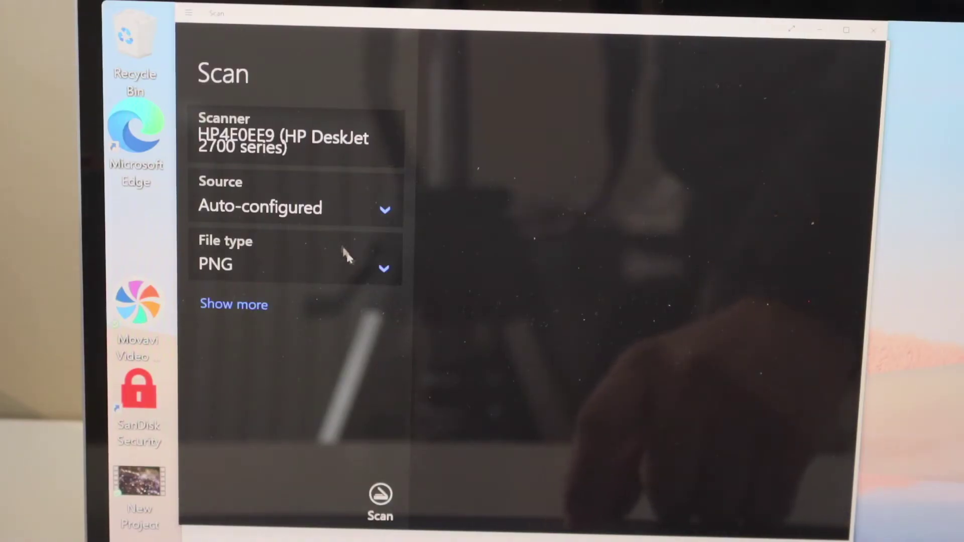
Step: Switch the file type to JPEG and scan the page to Scan_20220221.jpg
left_click(384, 269)
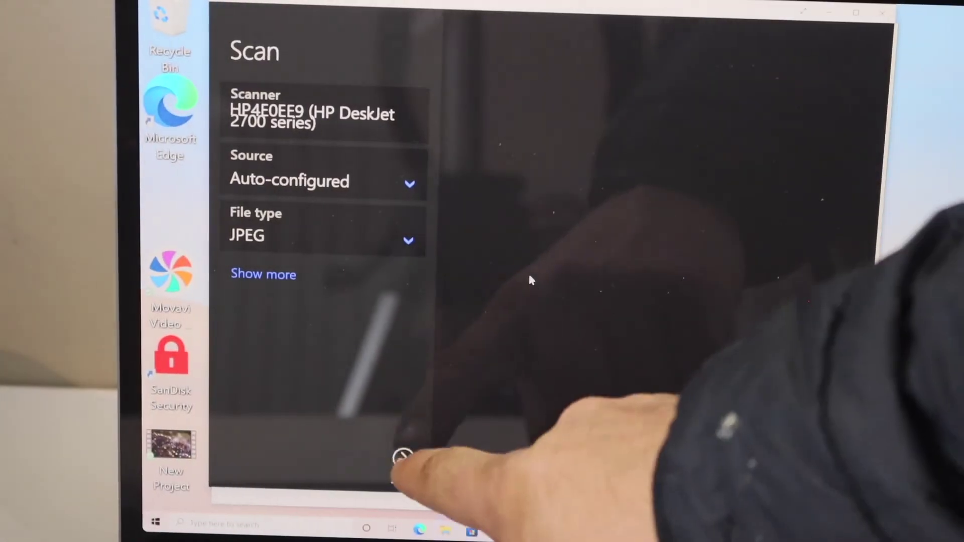
left_click(408, 457)
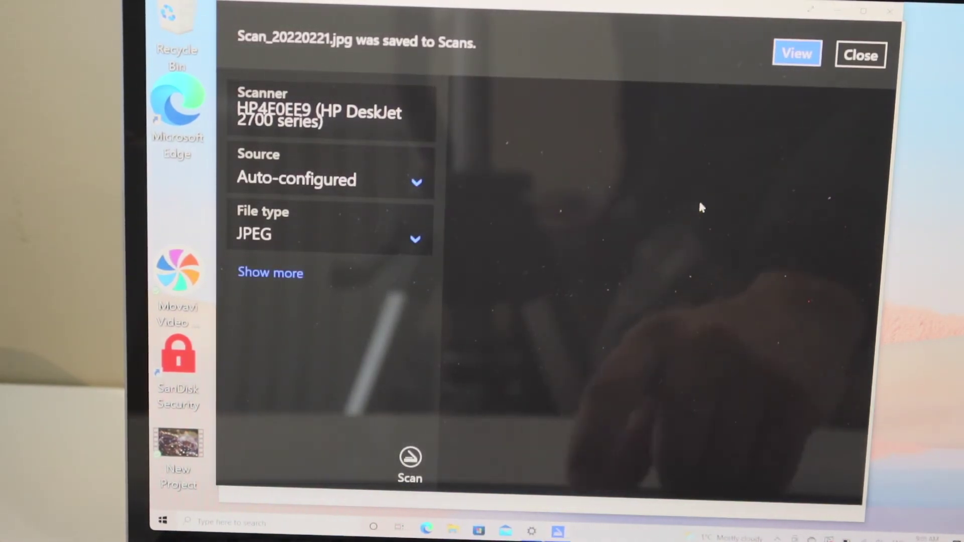
Step: Open Scan_20220221.jpg in Photos from the save banner
left_click(800, 64)
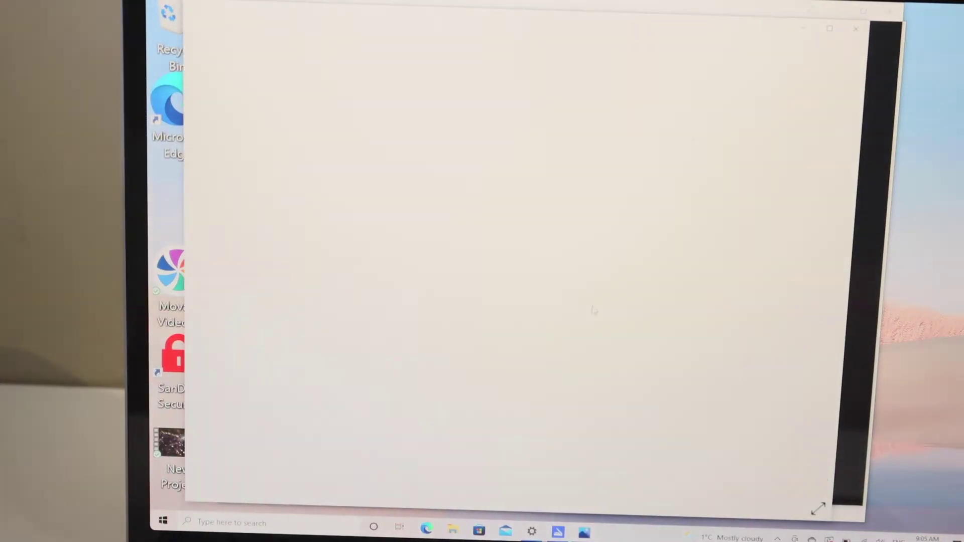